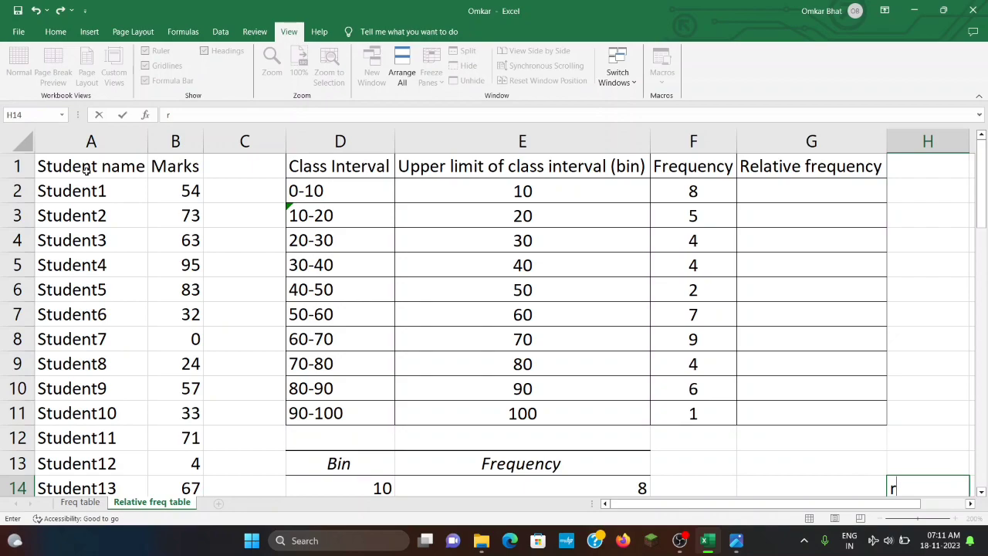
scroll(116, 222, "down", 12)
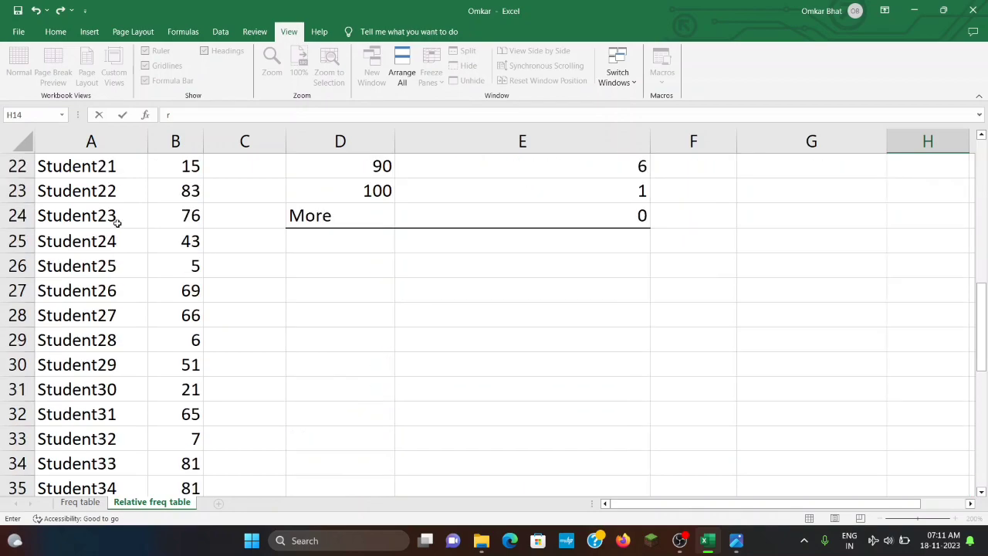
scroll(115, 223, "down", 3)
scroll(116, 222, "up", 11)
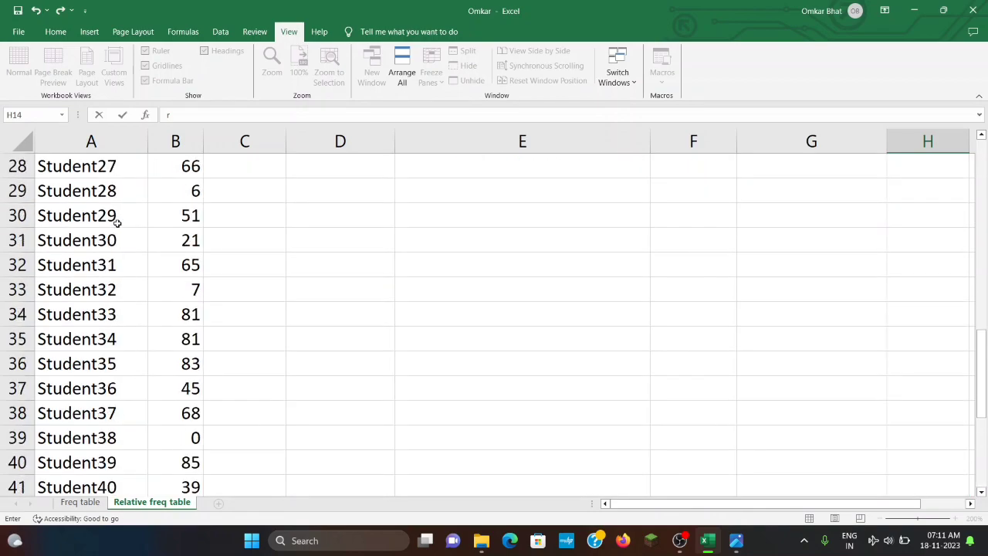
scroll(116, 222, "up", 4)
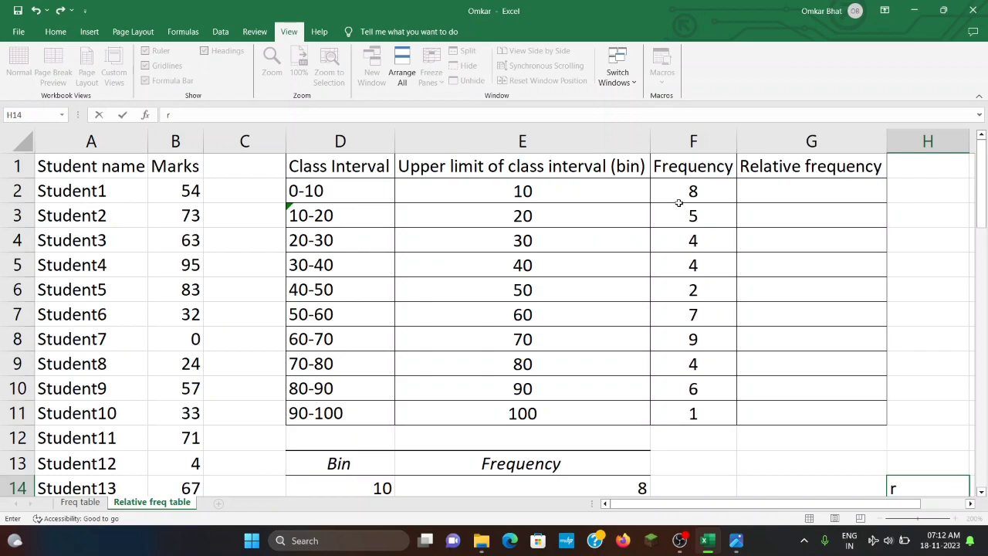
scroll(678, 363, "down", 4)
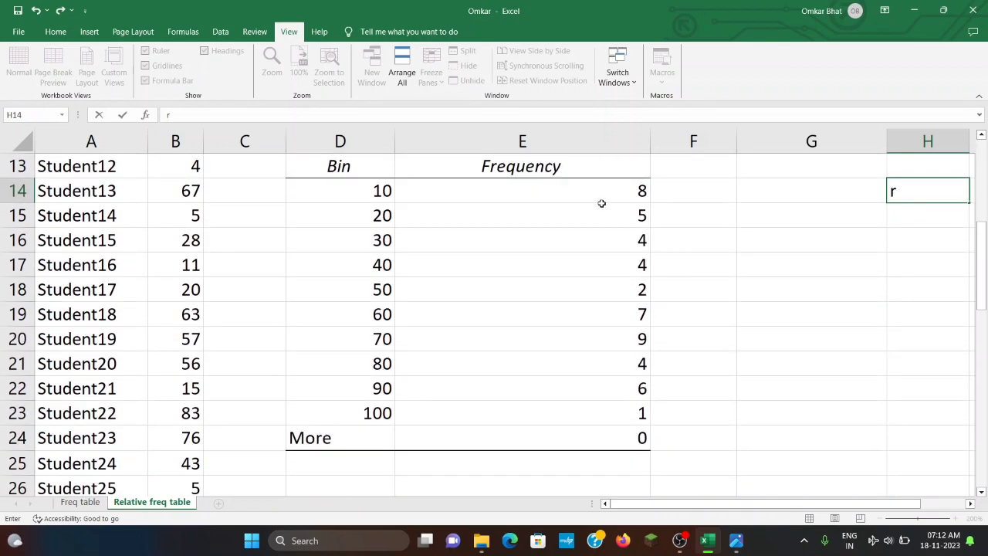
scroll(602, 203, "up", 4)
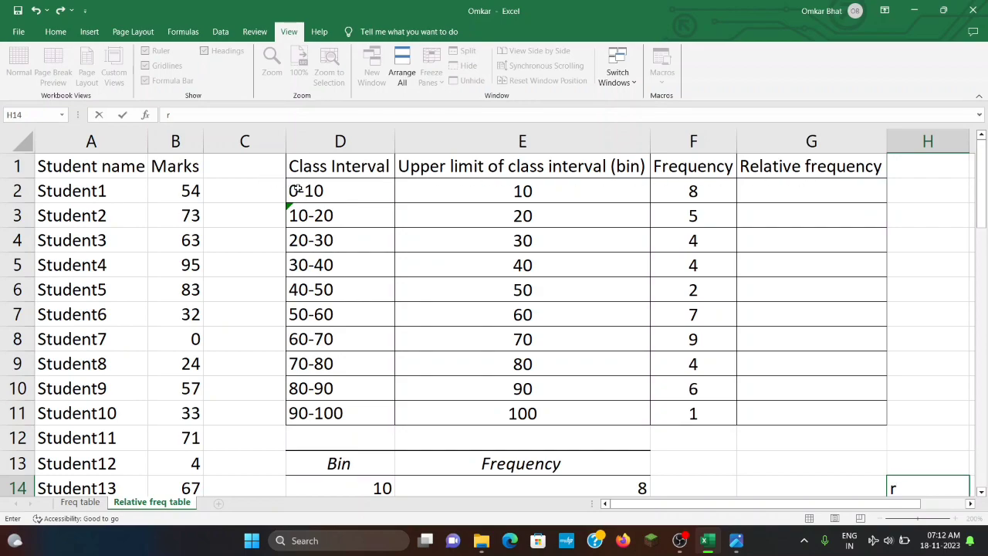
left_click(709, 192)
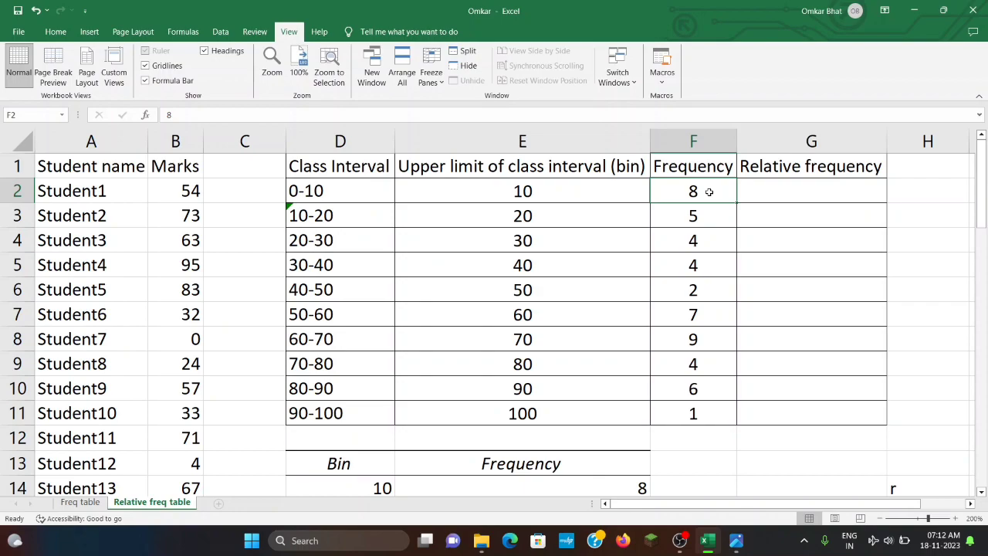
left_click(807, 186)
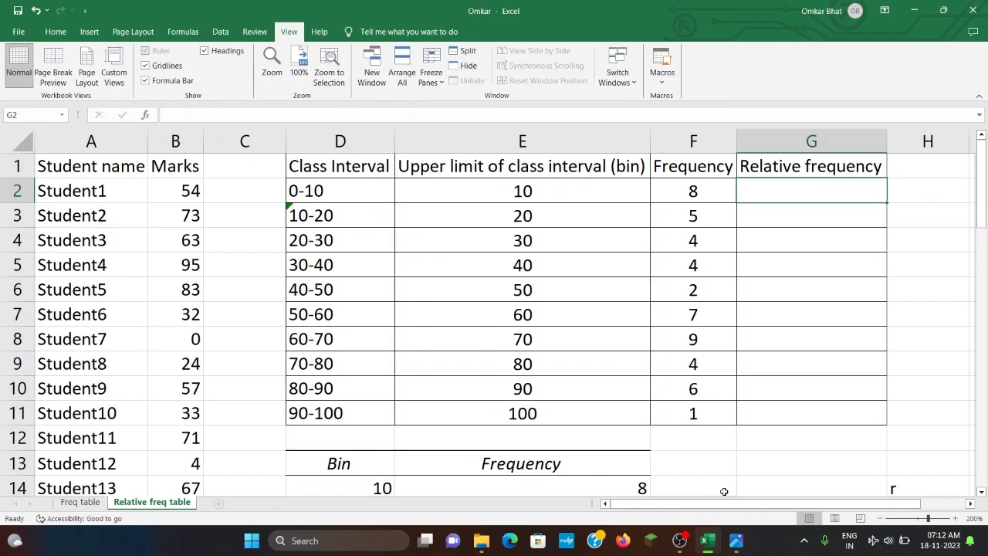
left_click(736, 541)
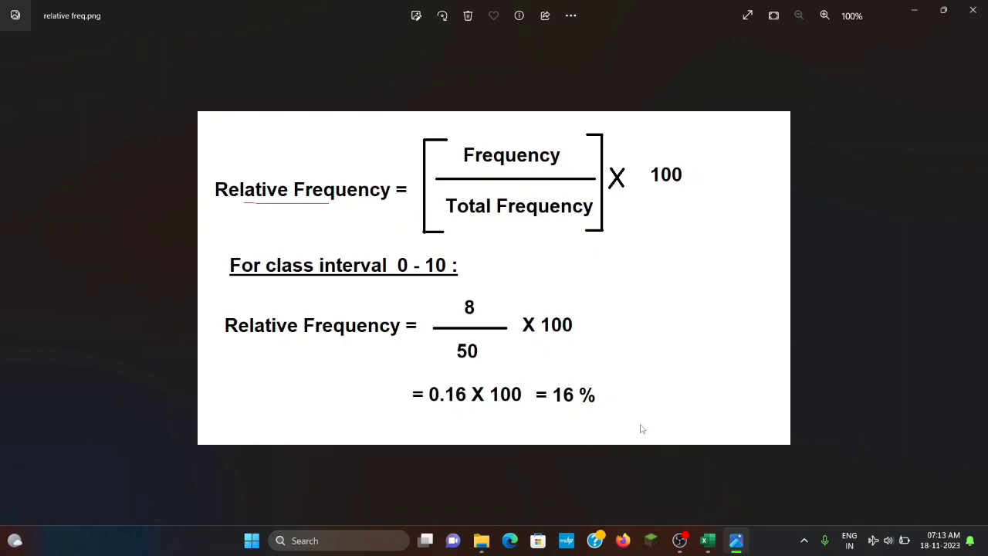
left_click(707, 542)
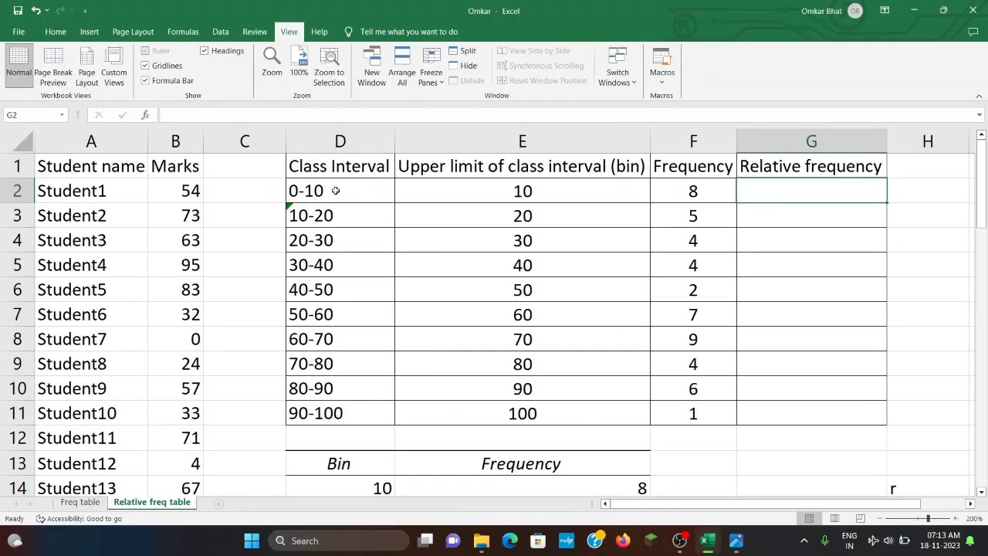
- AutoSum the frequency values F2:F11 so F12 holds =SUM(F2:F11), totaling 50
left_click(673, 196)
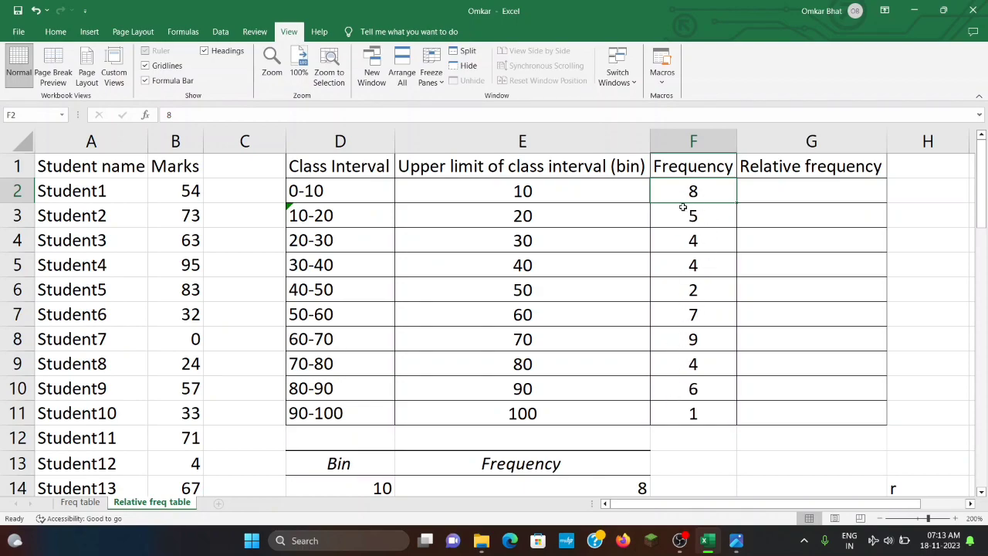
left_click_drag(673, 191, 683, 411)
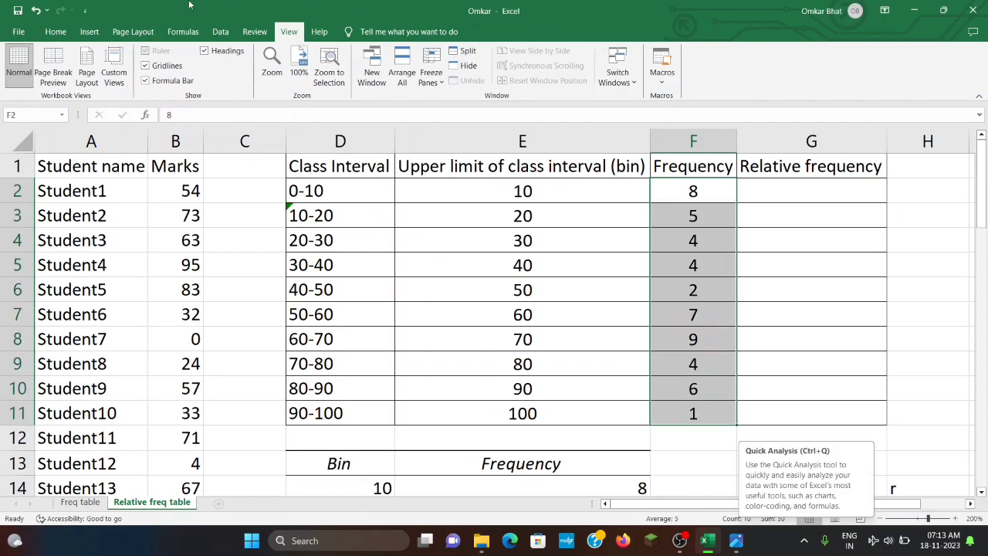
left_click(62, 38)
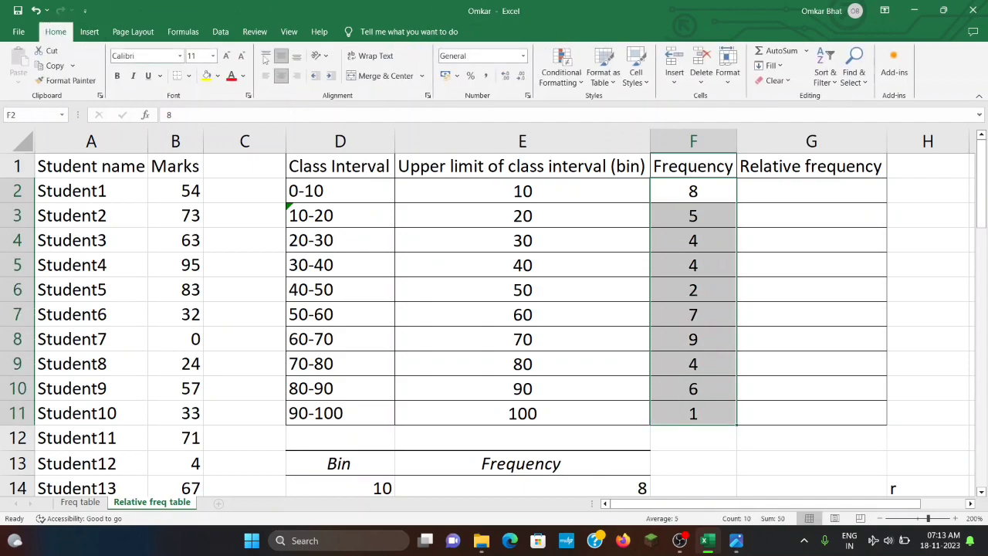
left_click(769, 52)
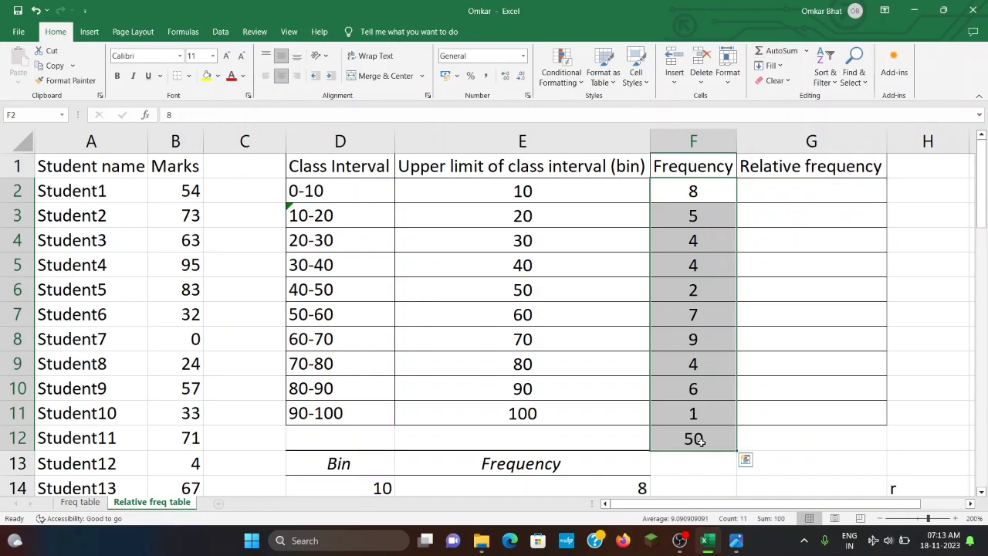
left_click(699, 440)
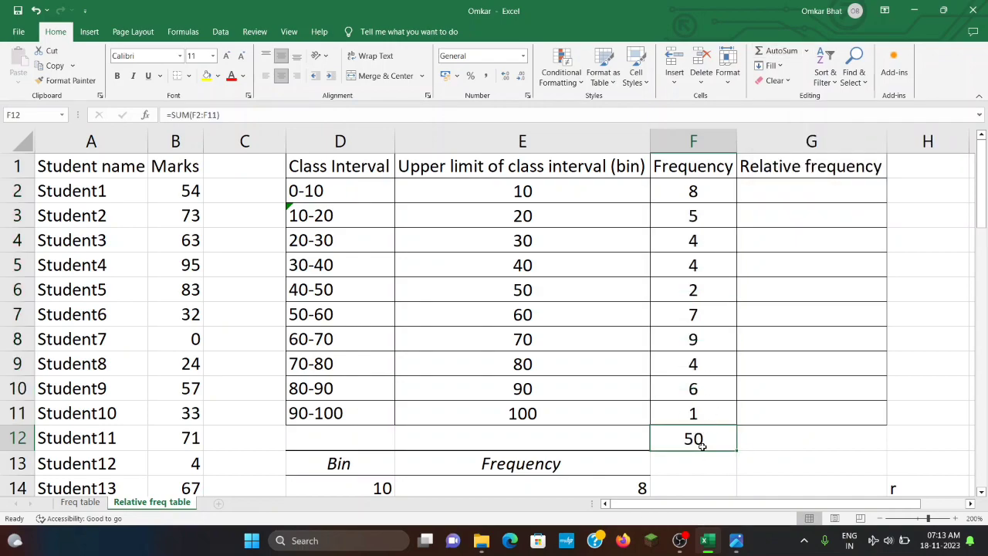
left_click(737, 542)
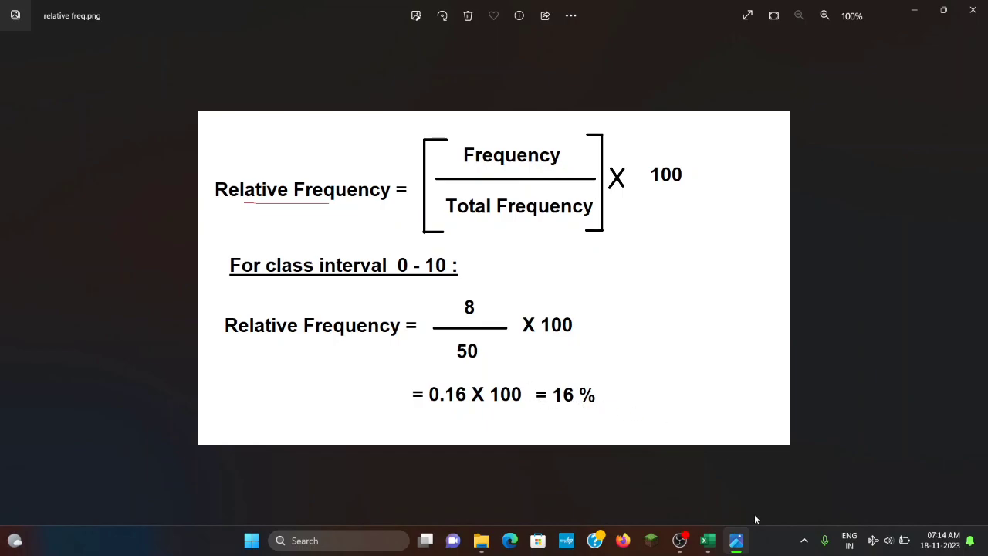
left_click(708, 541)
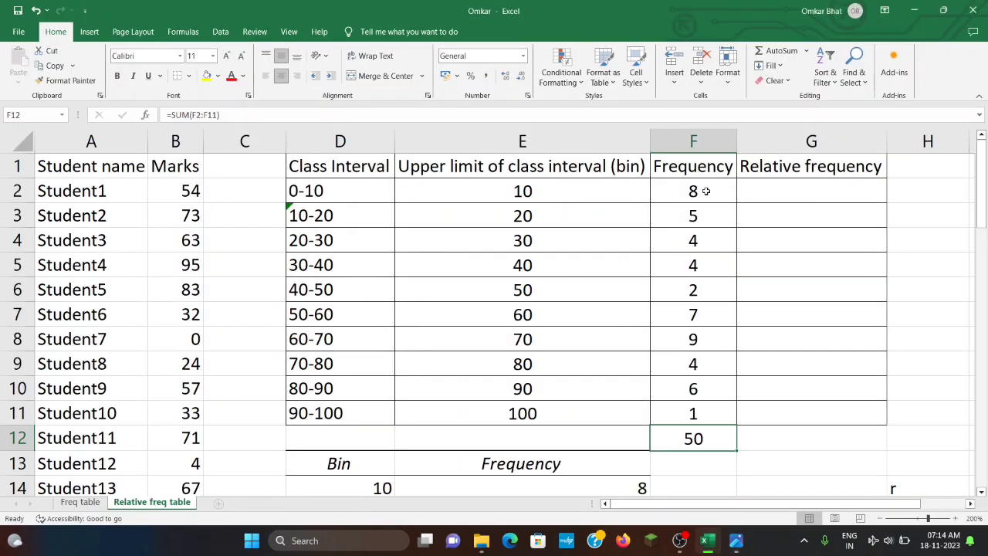
- Enter the formula =F2/50 in G2, giving a 0-10 relative frequency of 0.16
left_click(806, 188)
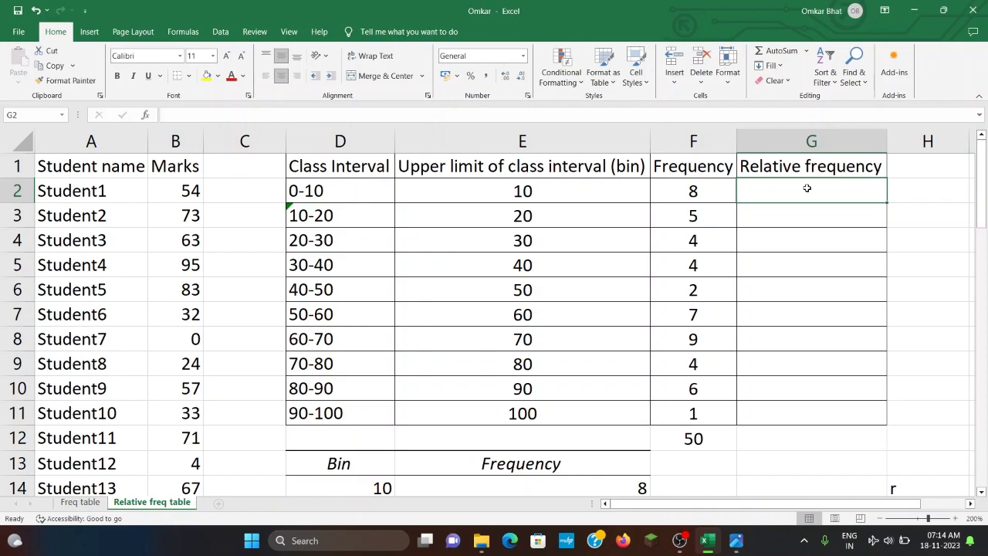
type("=")
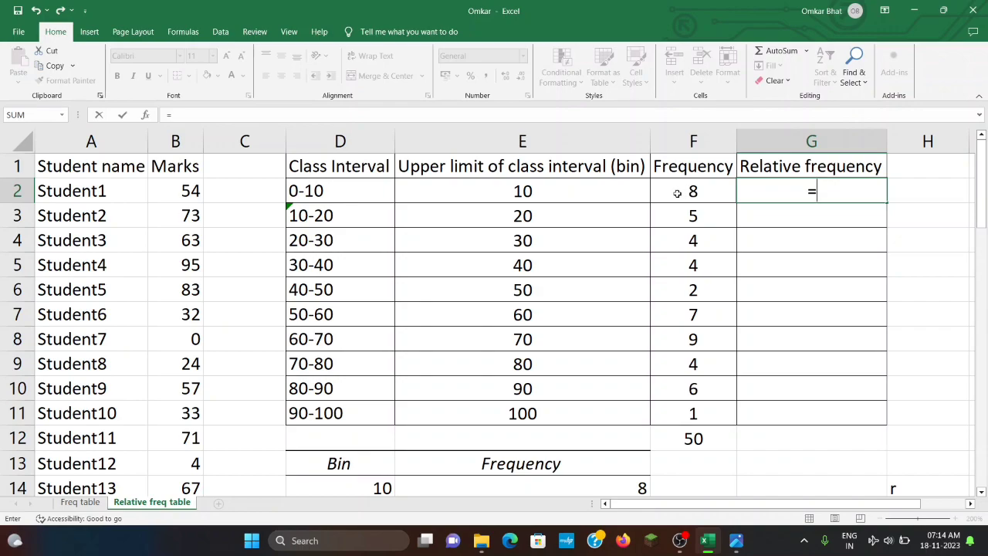
left_click(677, 193)
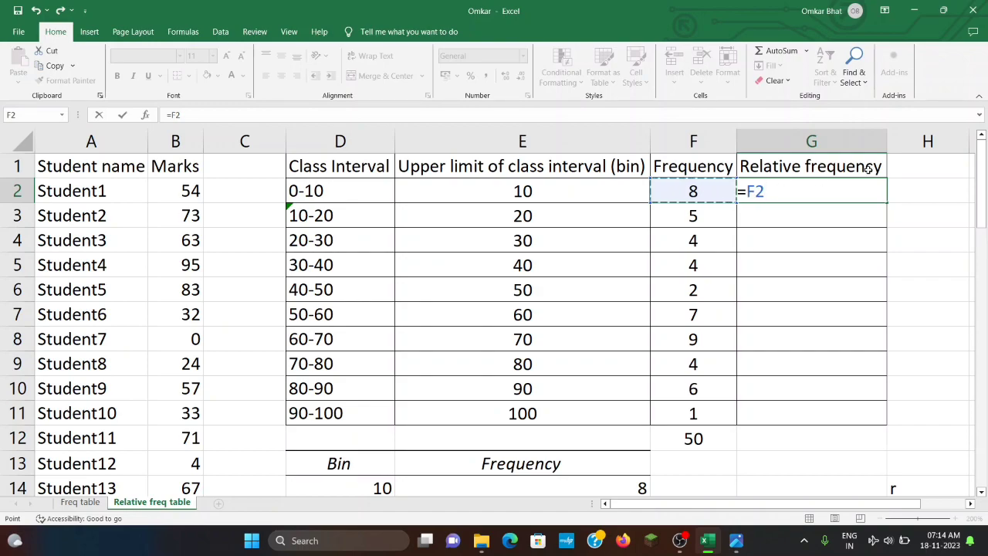
type("/")
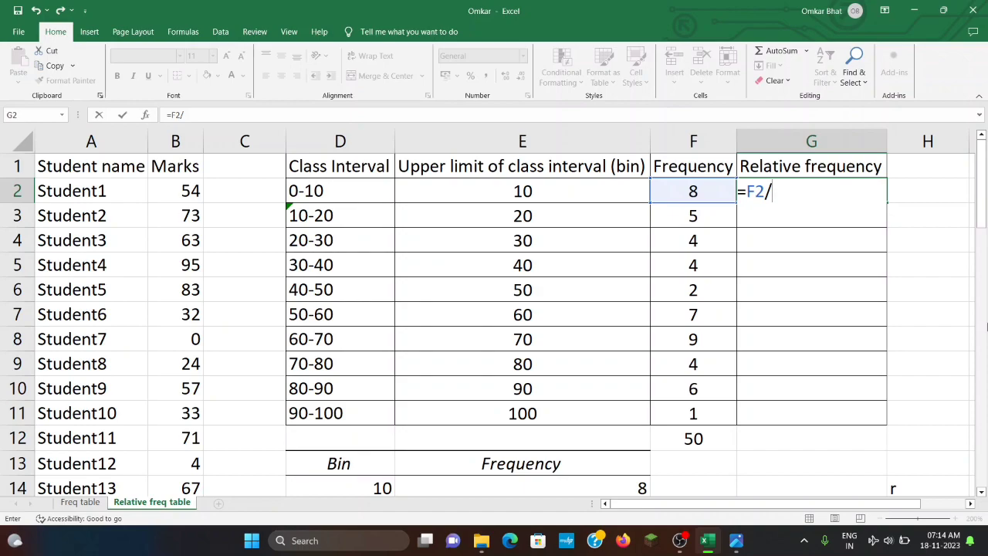
type("50")
key("Return")
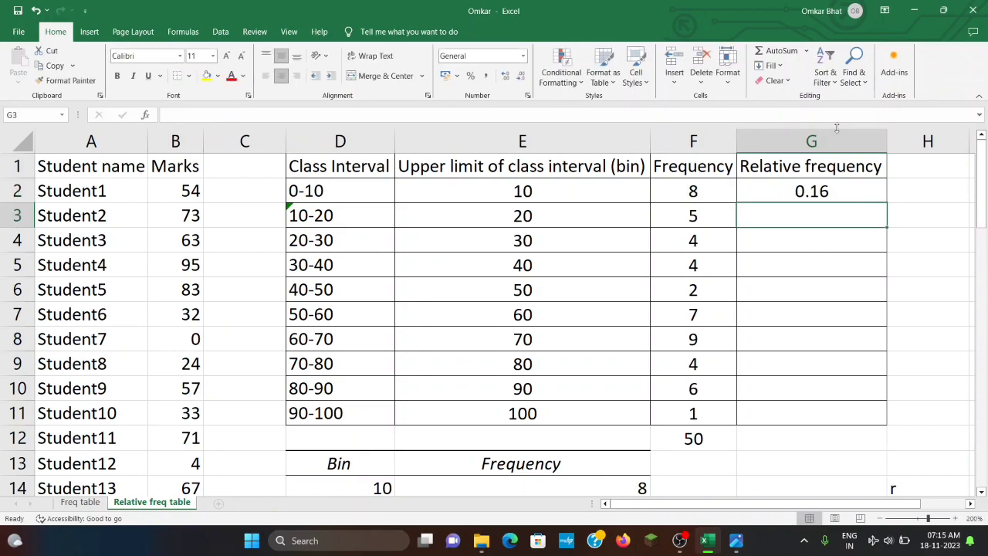
- Apply Percent Style to G2 so the 0.16 result reads 16%
left_click(817, 189)
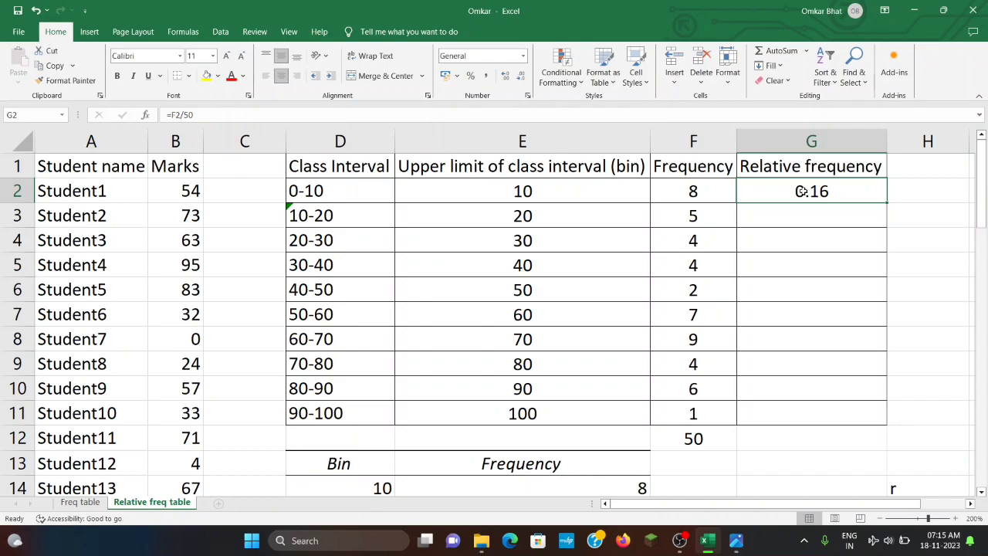
left_click(787, 209)
left_click(803, 191)
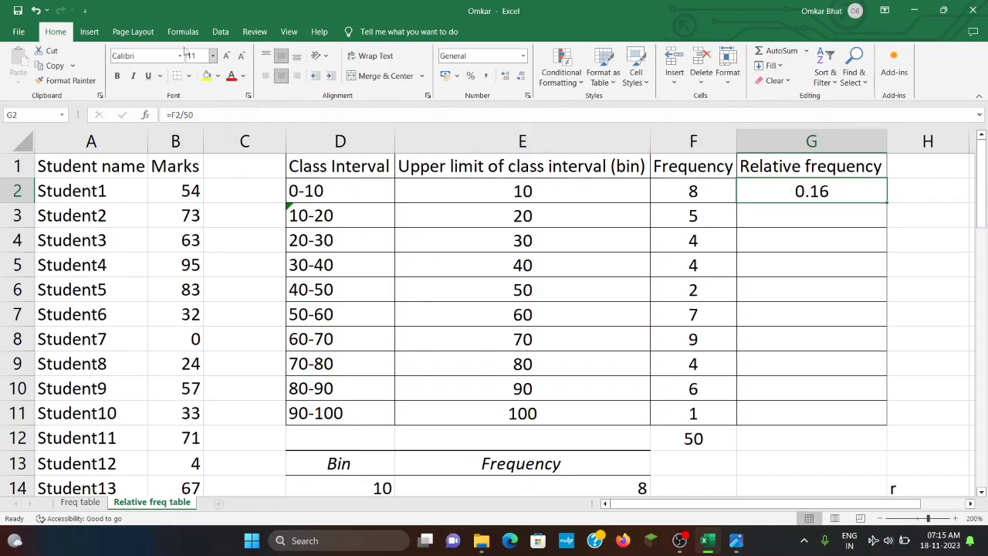
left_click(471, 79)
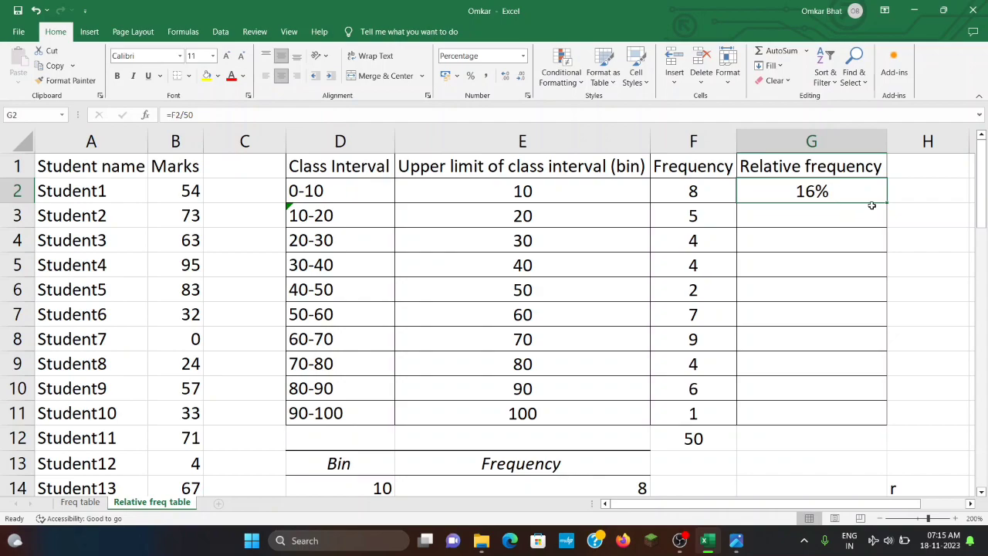
- Fill the G2 formula down through G11, showing percentages from 16% to 2%
left_click_drag(887, 203, 862, 425)
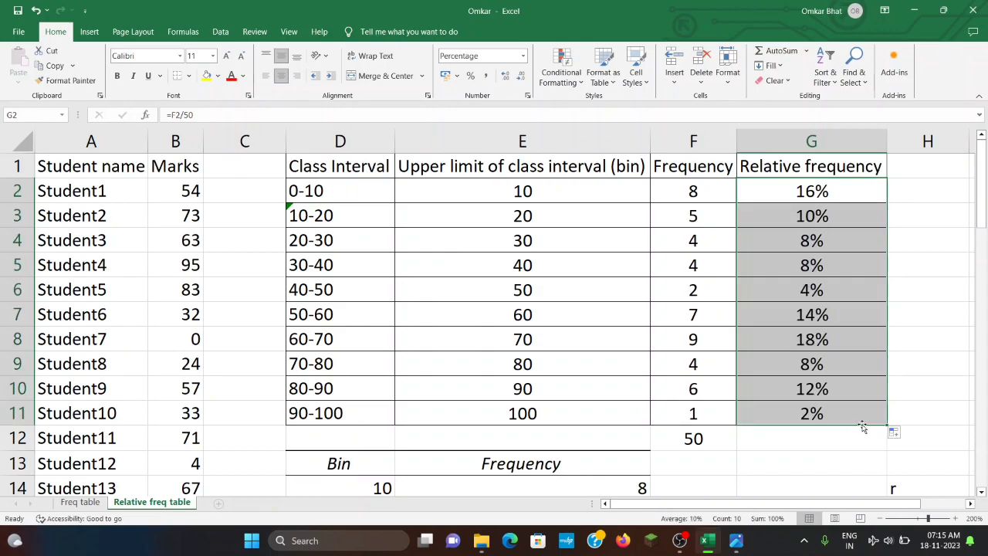
left_click(941, 339)
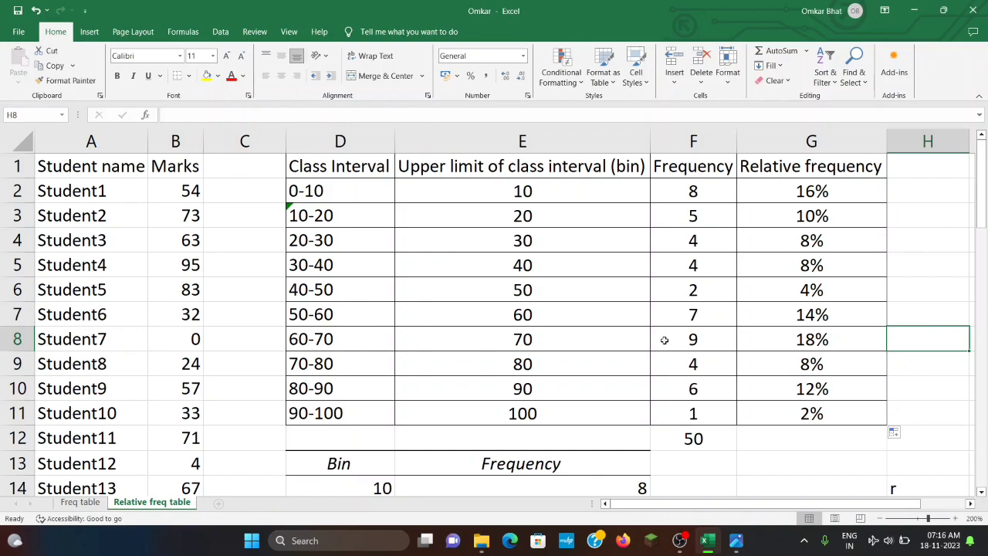
left_click(691, 338)
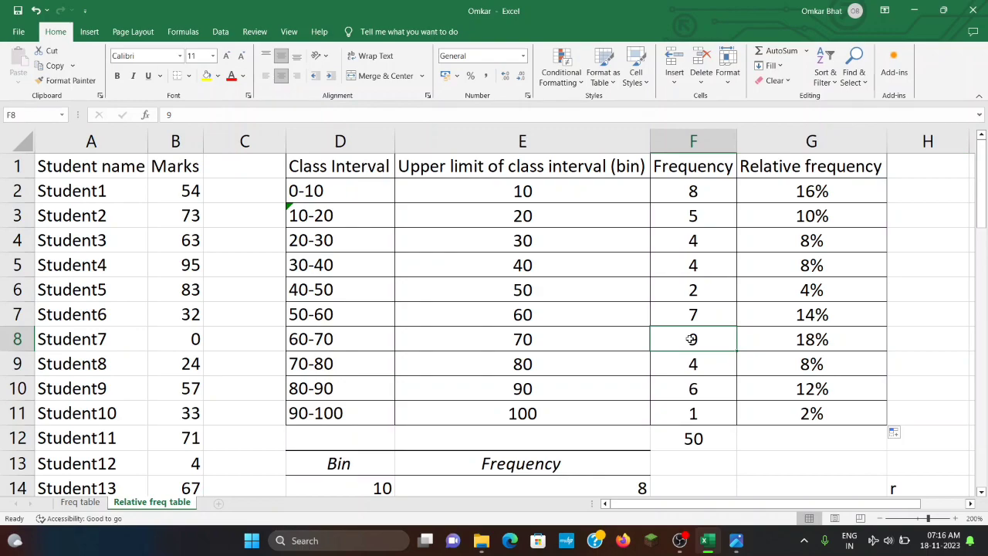
left_click(797, 340)
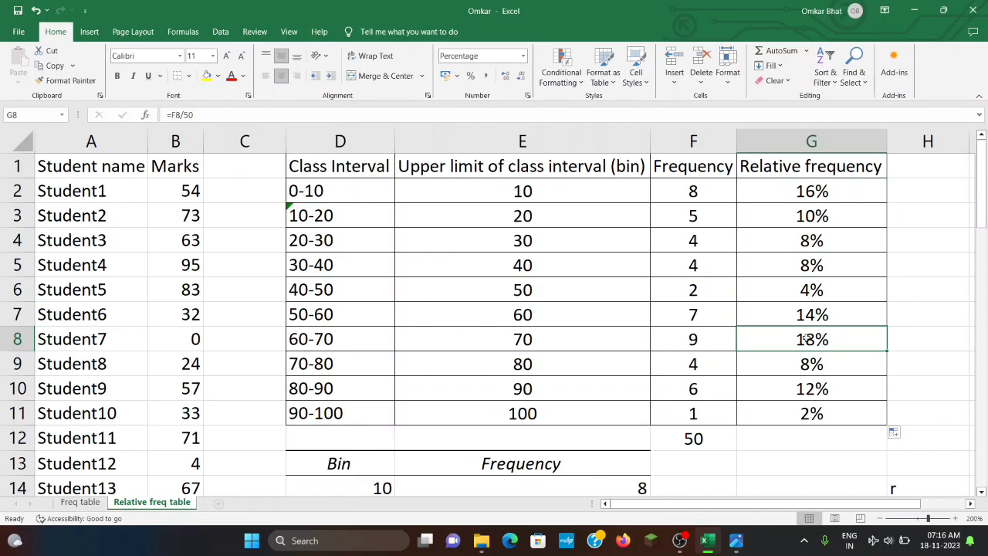
left_click(806, 413)
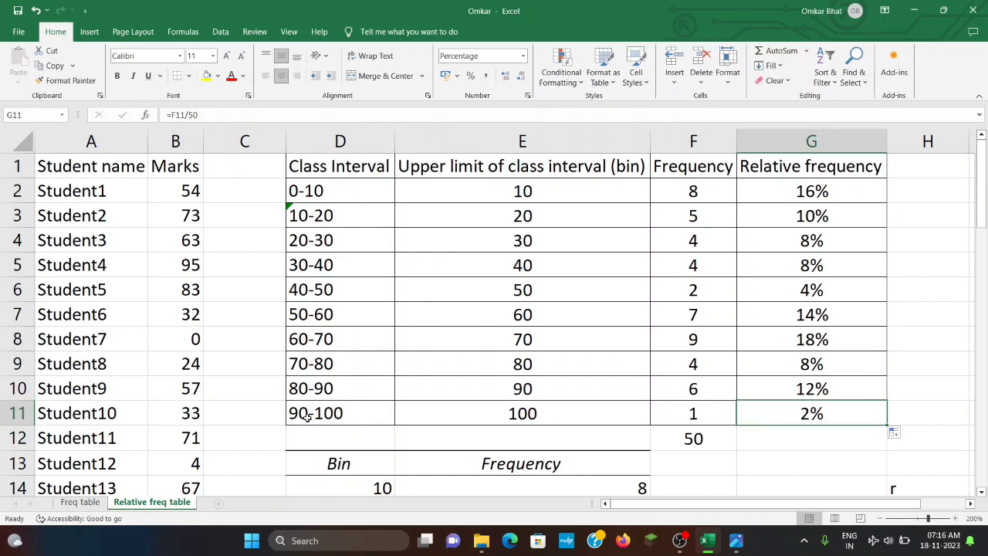